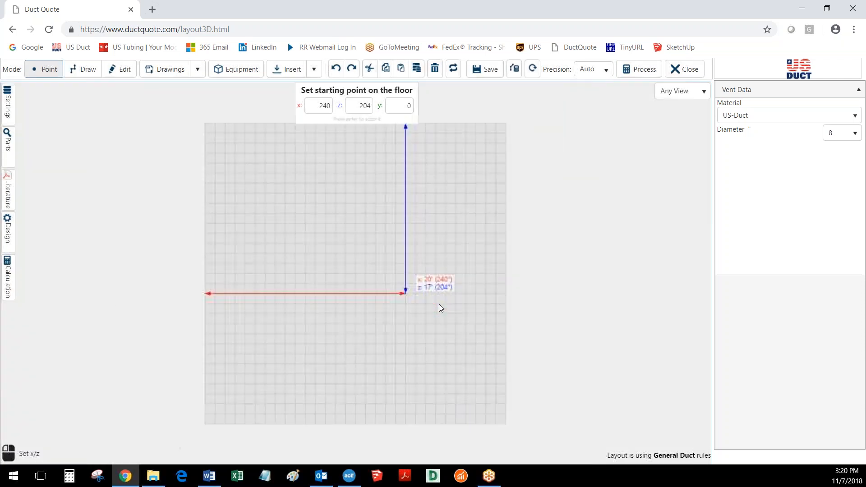
Set the duct's starting point on the floor at x 48, z 180, with a height y of 144 inches
mouse_move(321, 299)
left_mouse_down()
mouse_move(358, 288)
mouse_move(365, 248)
mouse_move(318, 238)
mouse_move(264, 258)
mouse_move(297, 307)
mouse_move(388, 322)
mouse_move(388, 280)
mouse_move(306, 256)
mouse_move(266, 290)
mouse_move(320, 331)
mouse_move(321, 303)
left_mouse_up()
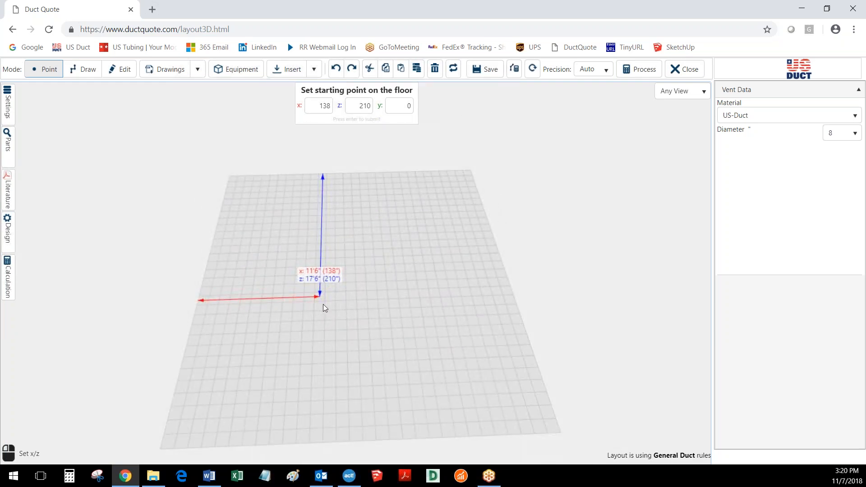
left_click_drag(292, 271, 331, 244)
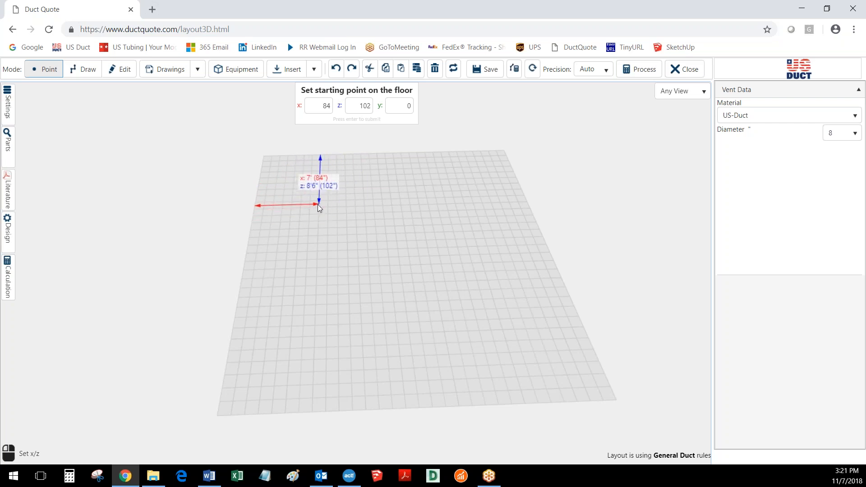
left_click(287, 250)
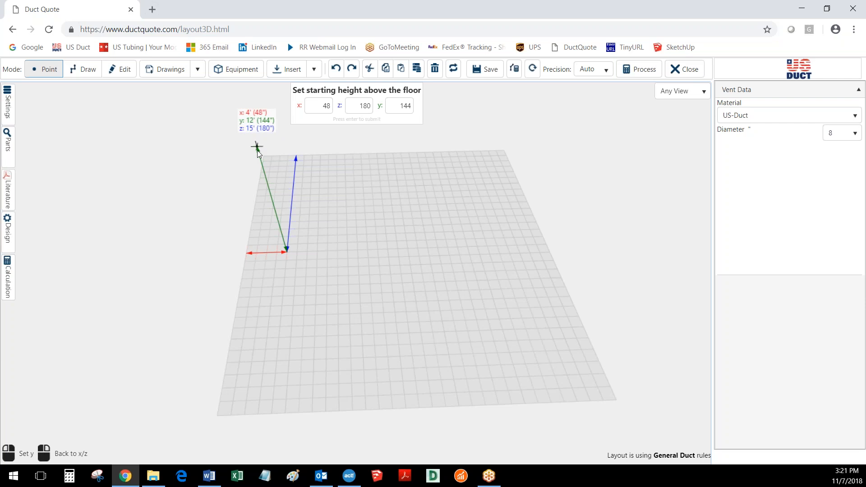
right_click(257, 152)
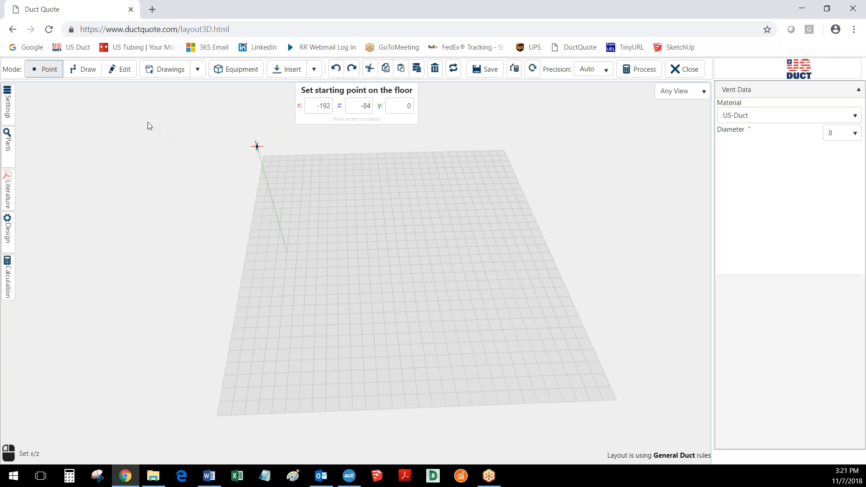
Draw a 60-inch duct segment from the starting point along the x axis
left_click(87, 73)
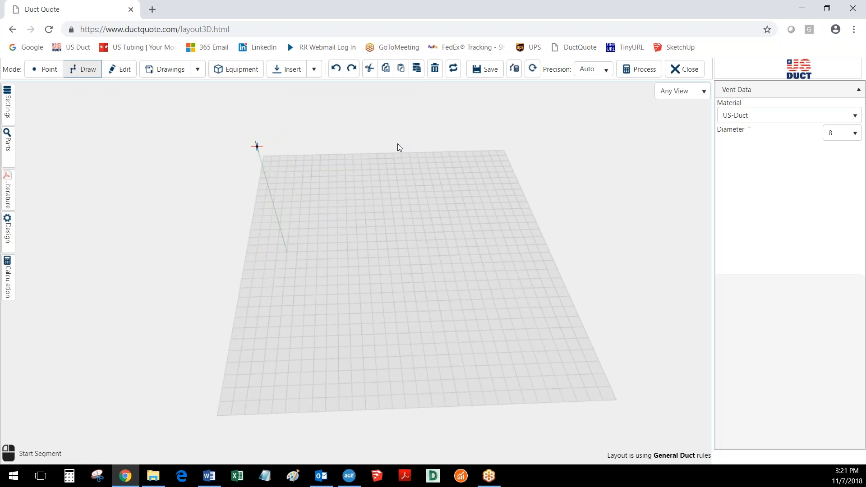
left_click(257, 147)
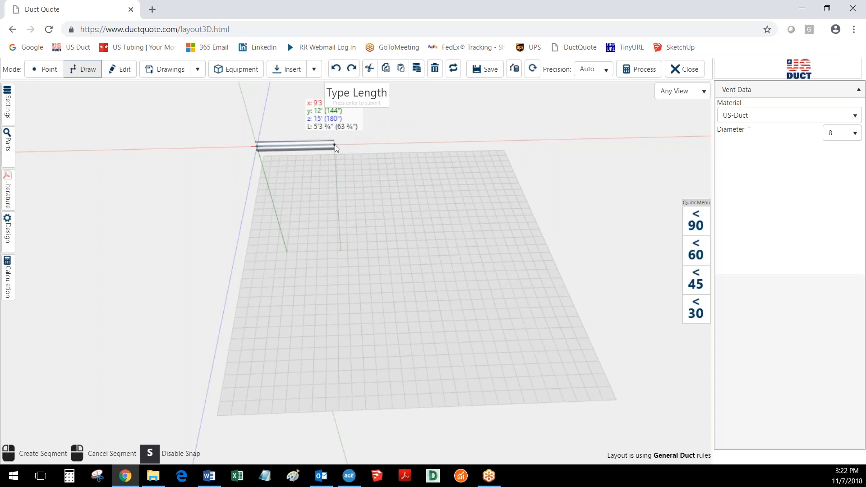
type("60")
key("Return")
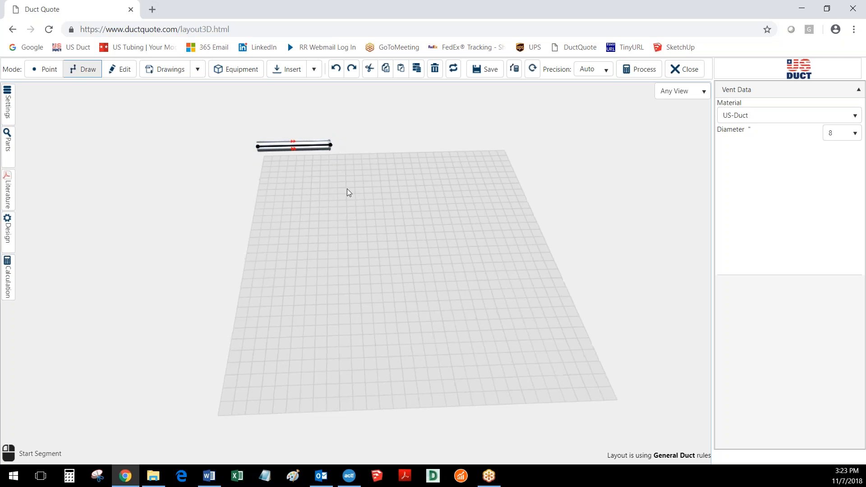
Switch the flow direction of the 60-inch duct segment and deselect it
scroll(402, 250, "up", 4)
scroll(402, 250, "up", 4)
middle_click_drag(410, 248, 370, 248)
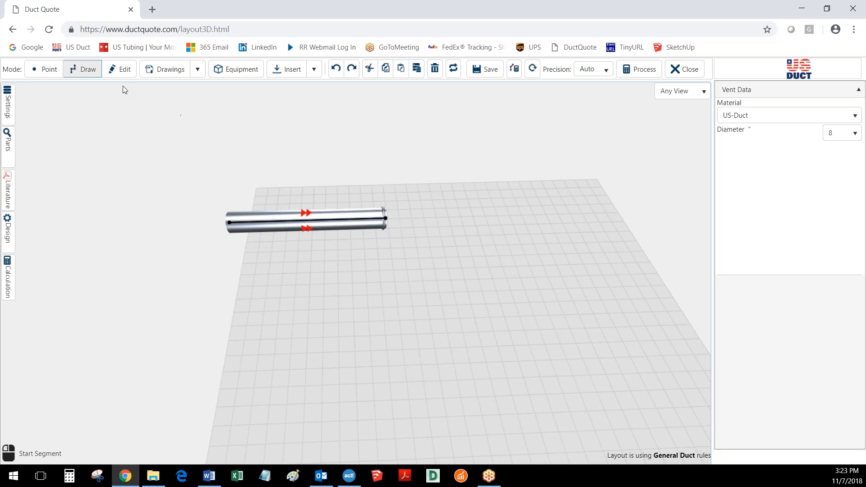
left_click(120, 69)
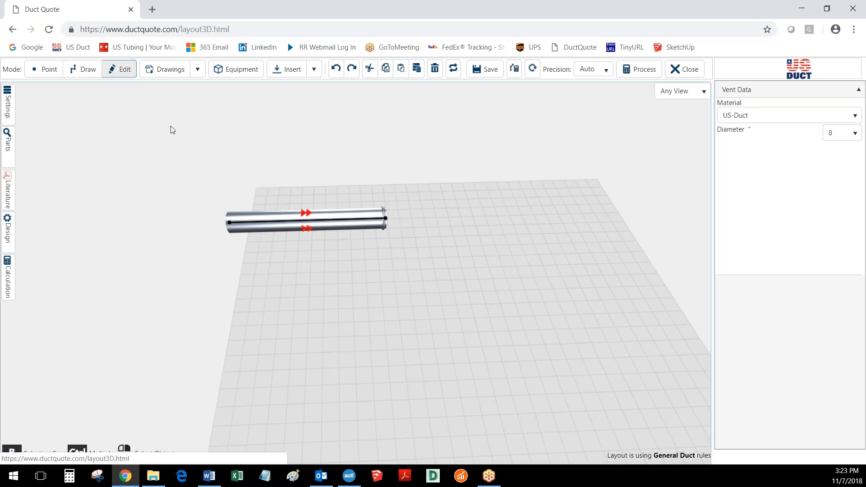
left_click(326, 222)
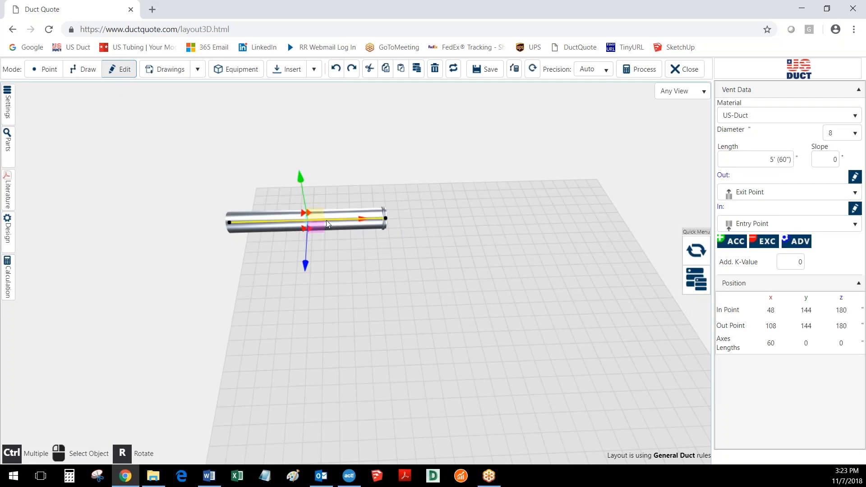
left_click(455, 69)
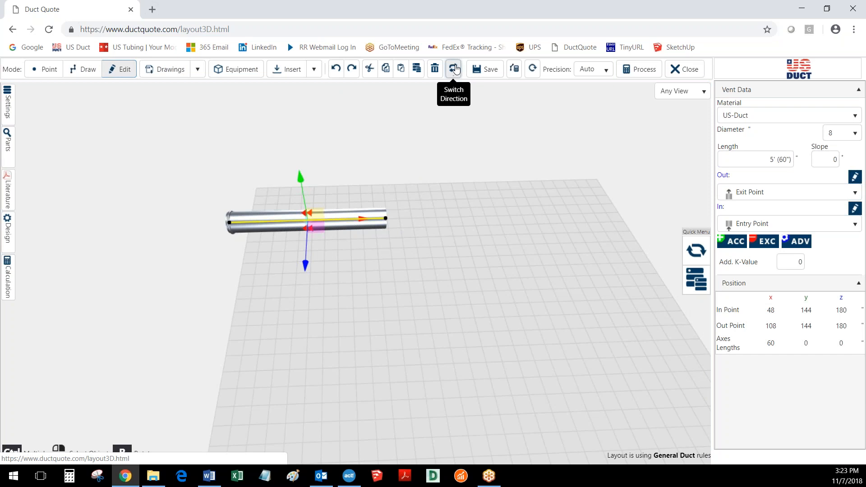
left_click(399, 159)
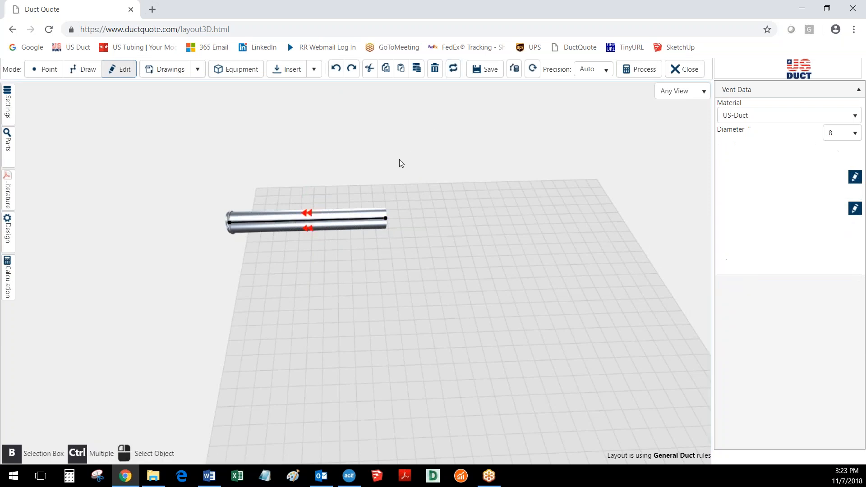
Extend the duct straight along the x axis to about x 215 inches, and add a horizontal 90° segment about 68 inches along z
left_click(86, 73)
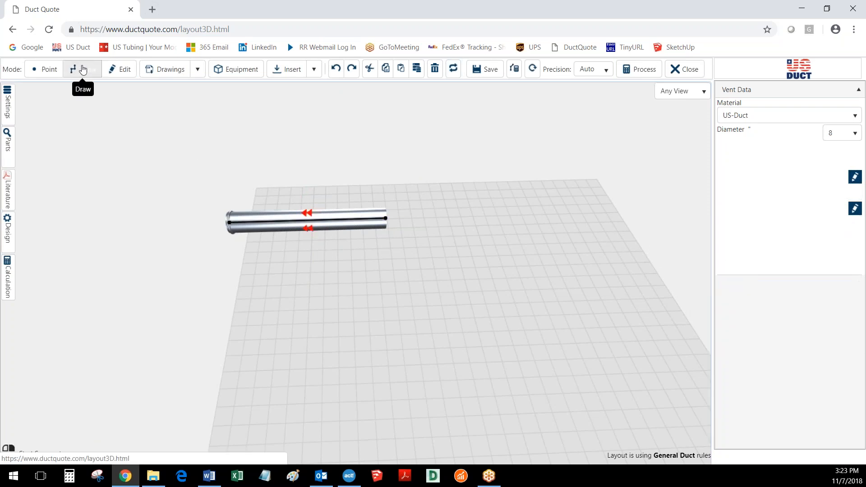
mouse_move(426, 224)
middle_mouse_down()
mouse_move(394, 209)
mouse_move(368, 213)
middle_mouse_up()
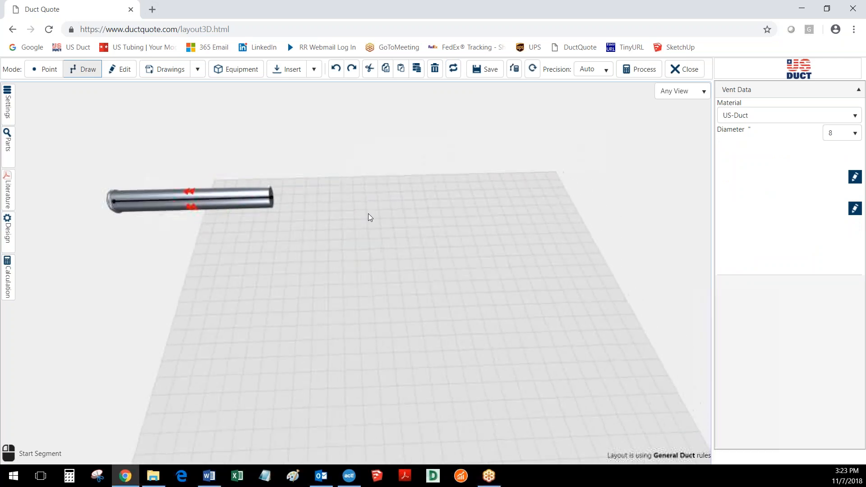
left_click(272, 199)
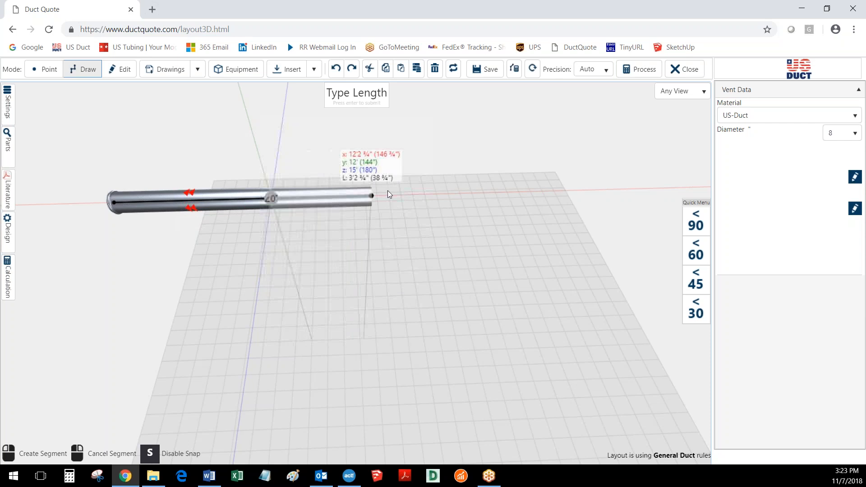
left_click(545, 191)
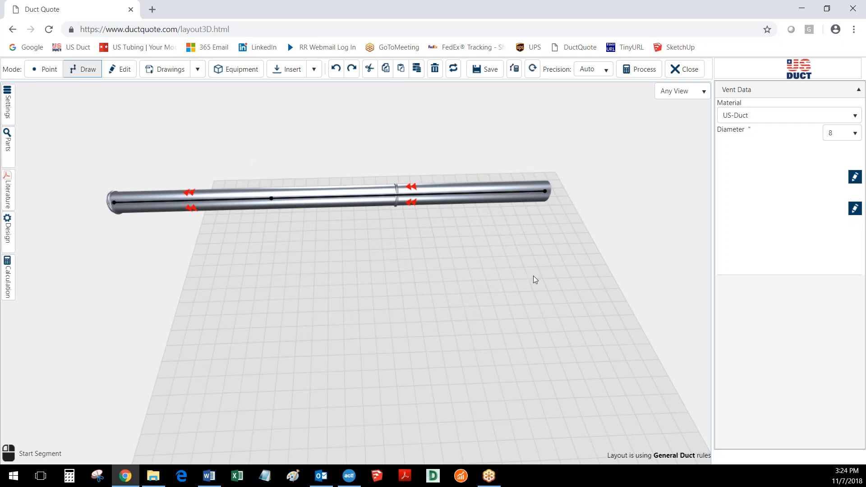
left_click(547, 191)
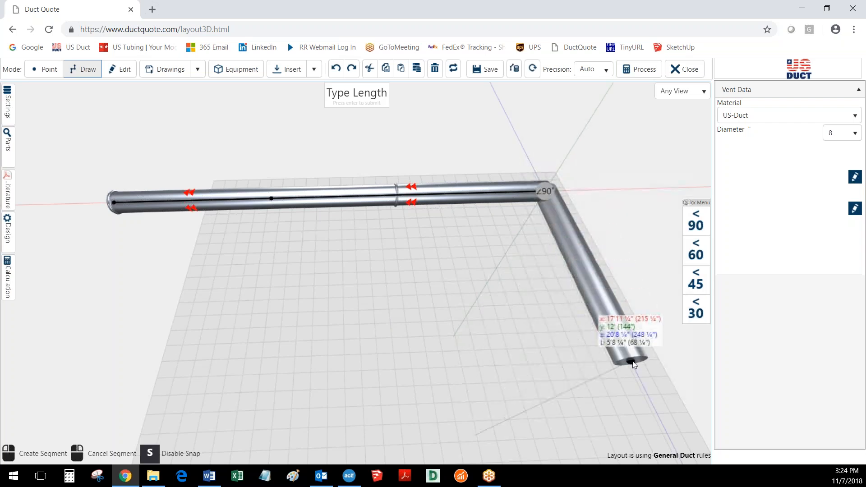
left_click(633, 363)
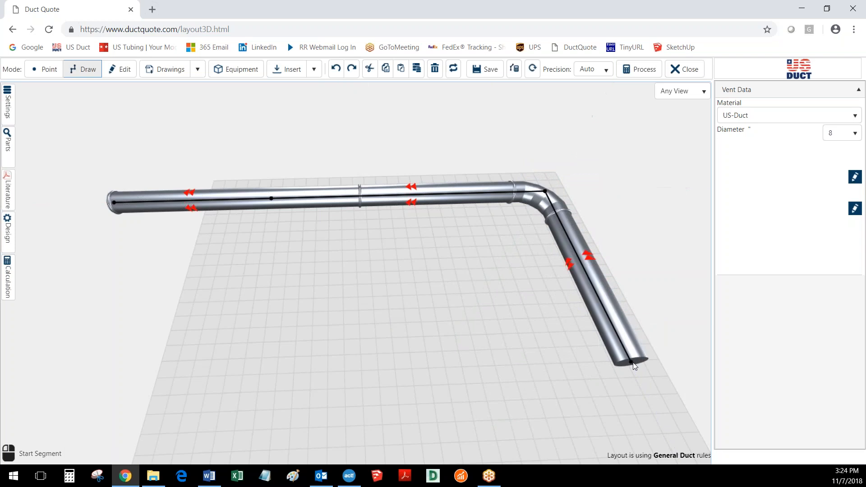
Draw a vertical segment at 90° from the open end of the duct, rising to a height of about 191 inches
middle_click_drag(539, 355, 489, 353)
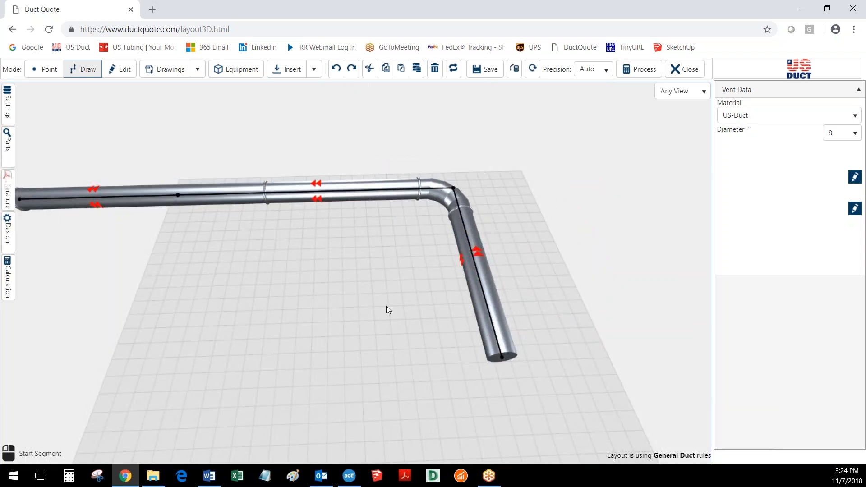
middle_click_drag(376, 326, 448, 321)
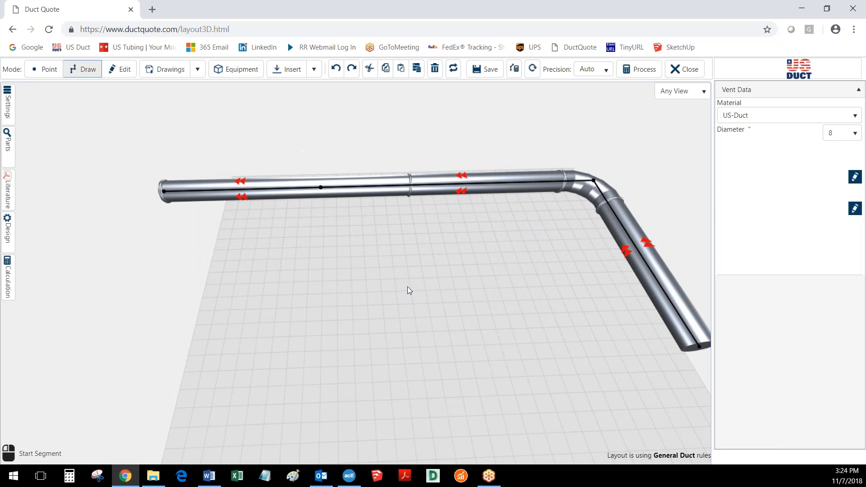
middle_click_drag(459, 309, 390, 299)
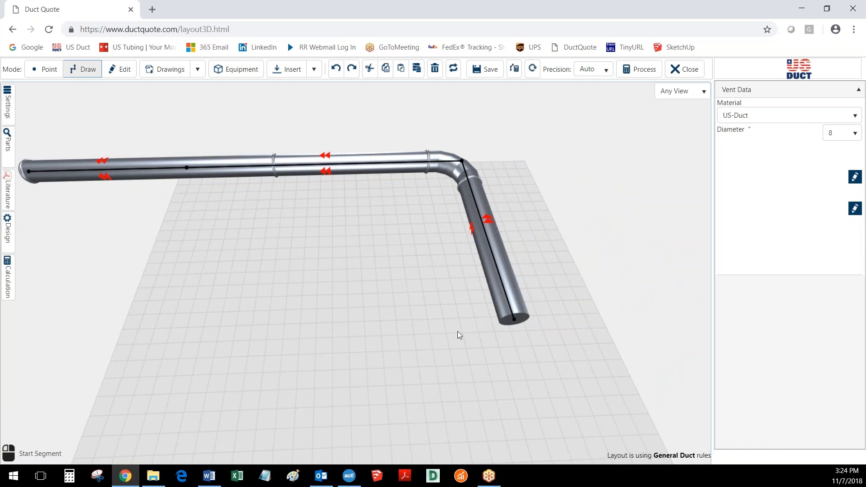
left_click(516, 321)
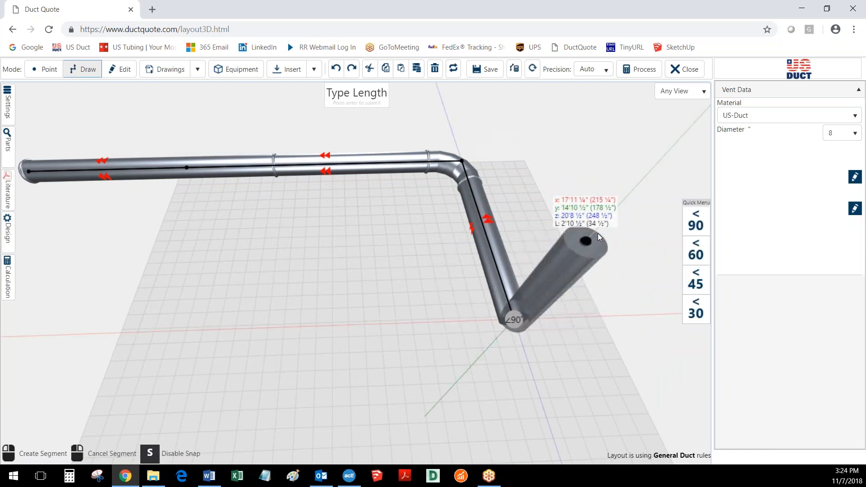
left_click(628, 188)
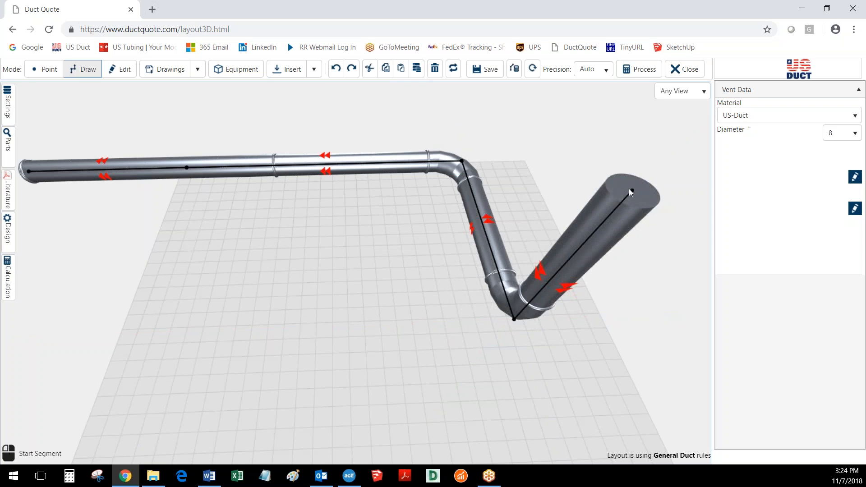
Draw a segment at a fixed 90° angle from the top of the riser, using the arbitrary direction mode
left_click(632, 189)
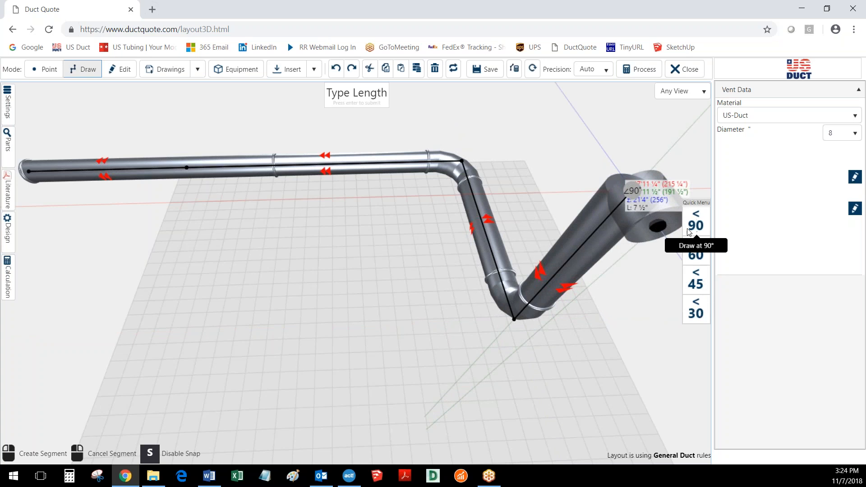
left_click(698, 222)
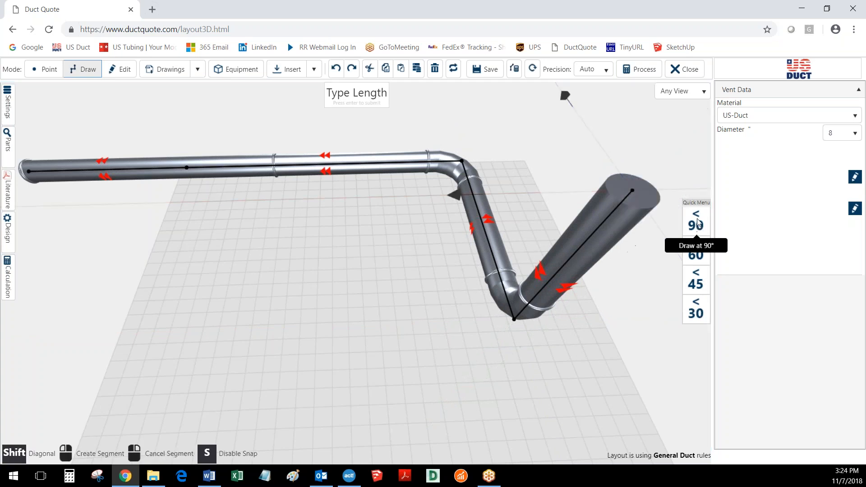
key("shift")
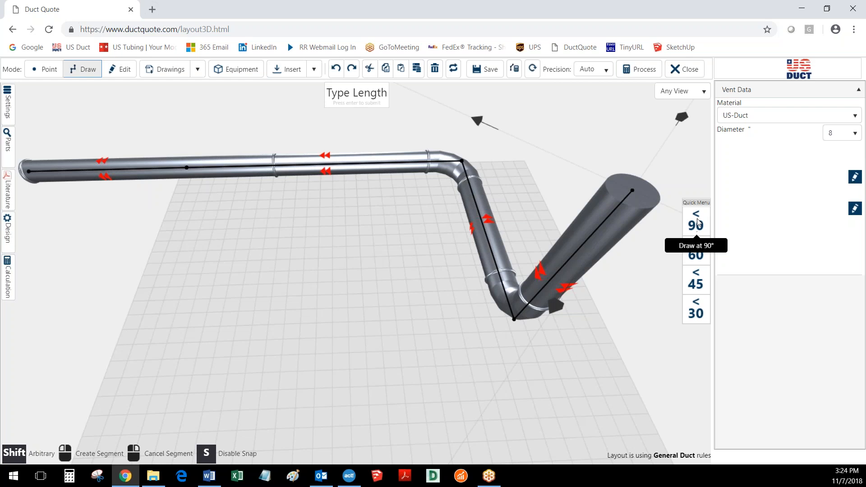
key("shift")
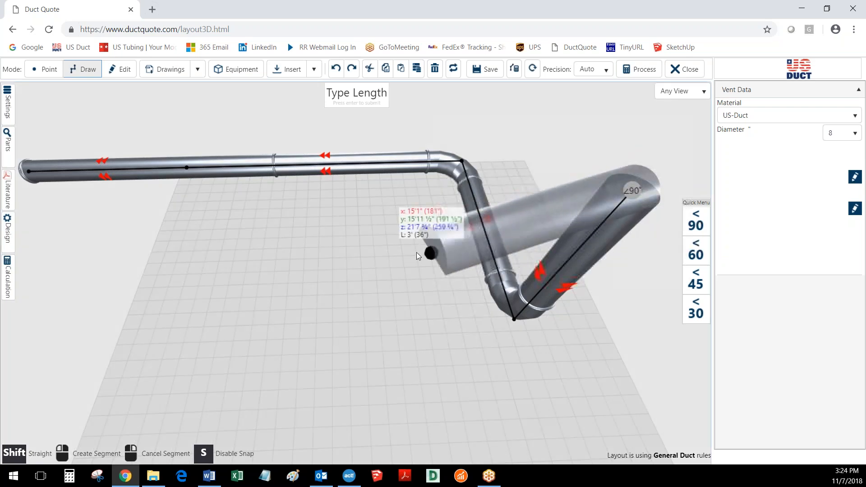
left_click(368, 363)
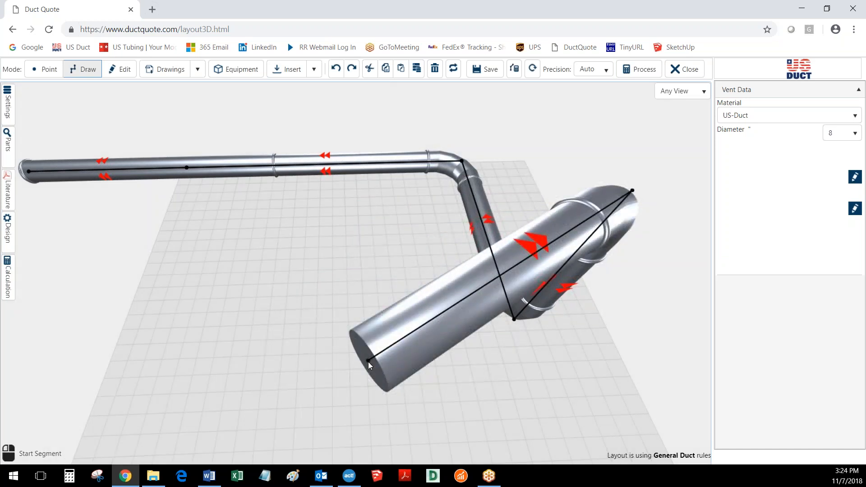
mouse_move(537, 389)
left_mouse_down()
mouse_move(514, 386)
mouse_move(547, 390)
mouse_move(535, 401)
mouse_move(536, 332)
mouse_move(543, 346)
left_mouse_up()
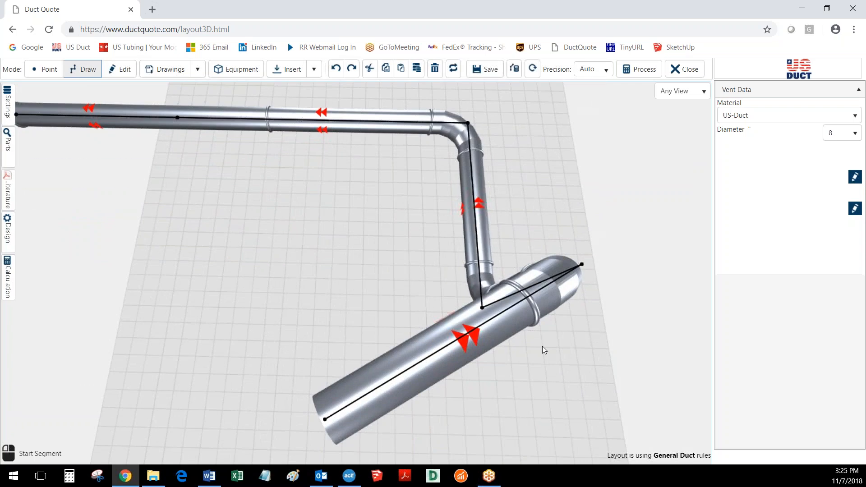